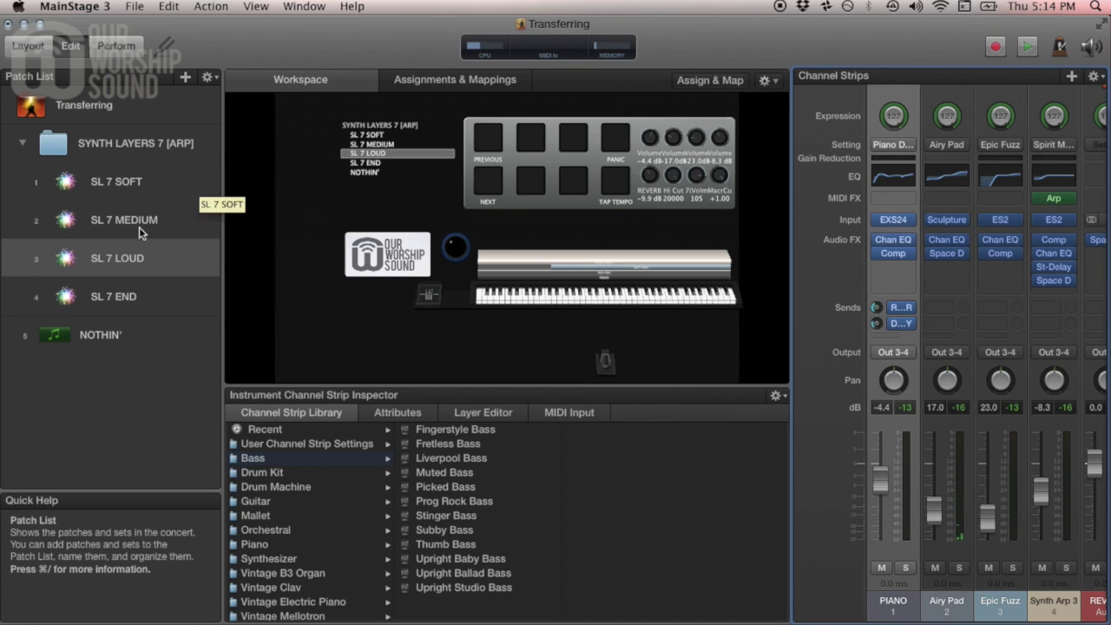
Add a new channel strip of type Instrument with output 1–2 to the SL 7 LOUD patch.
click(168, 256)
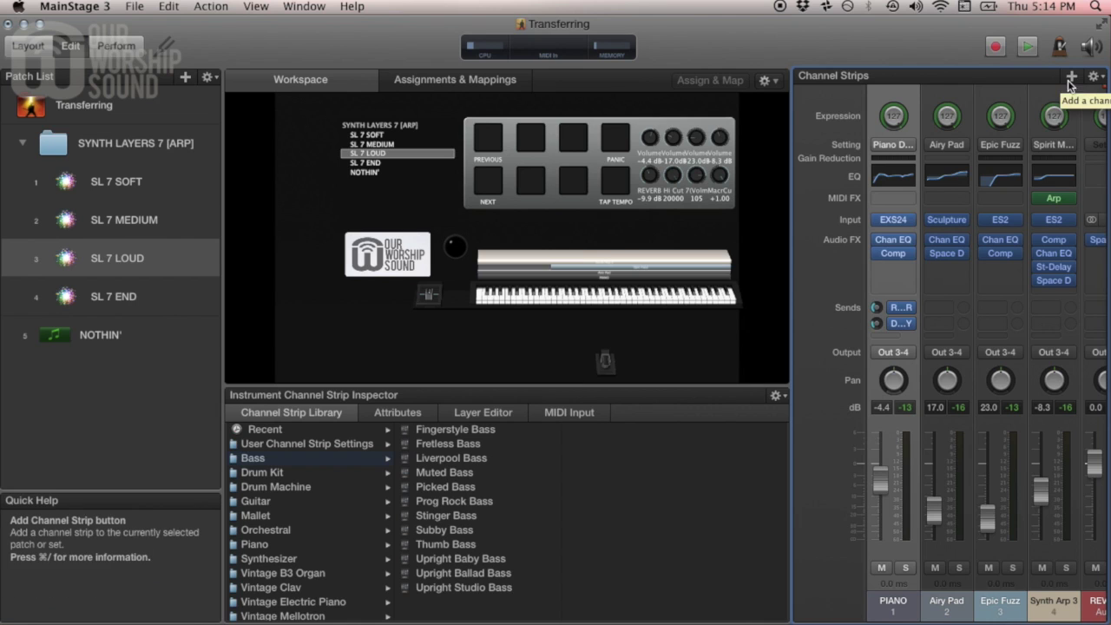
click(1074, 77)
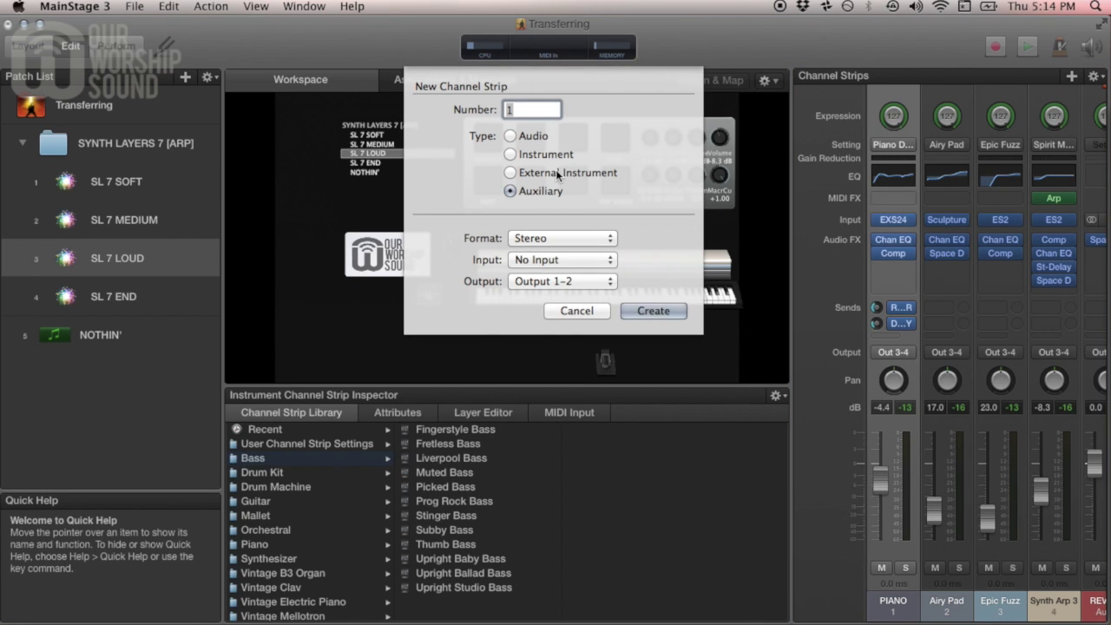
click(511, 172)
click(536, 135)
click(539, 154)
click(646, 294)
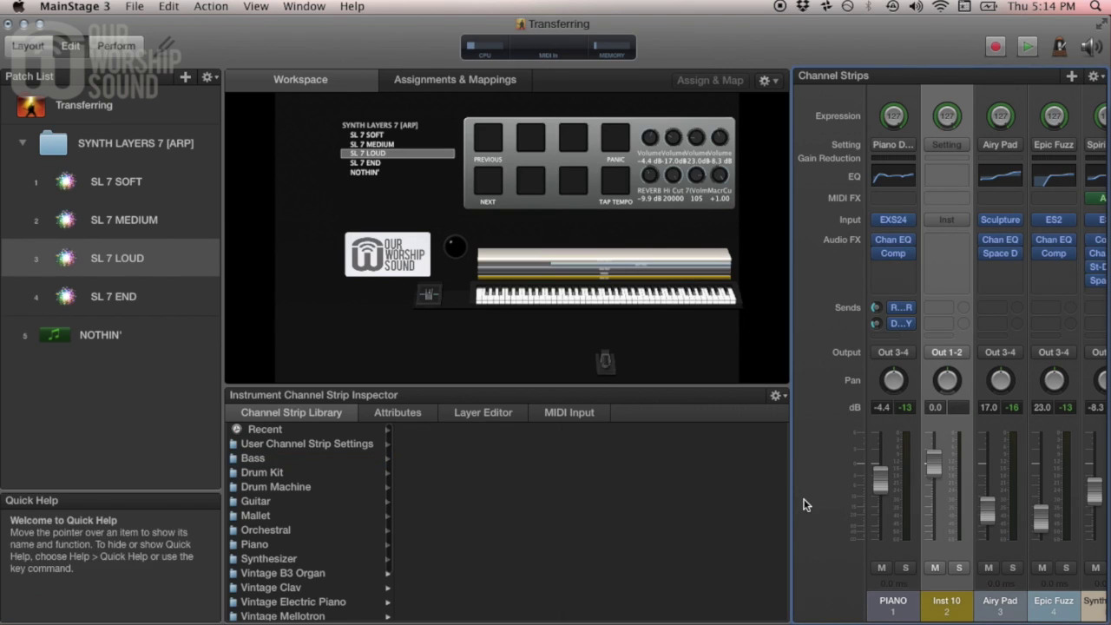
Move the PIANO channel strip to second place, after the new empty instrument strip.
click(889, 610)
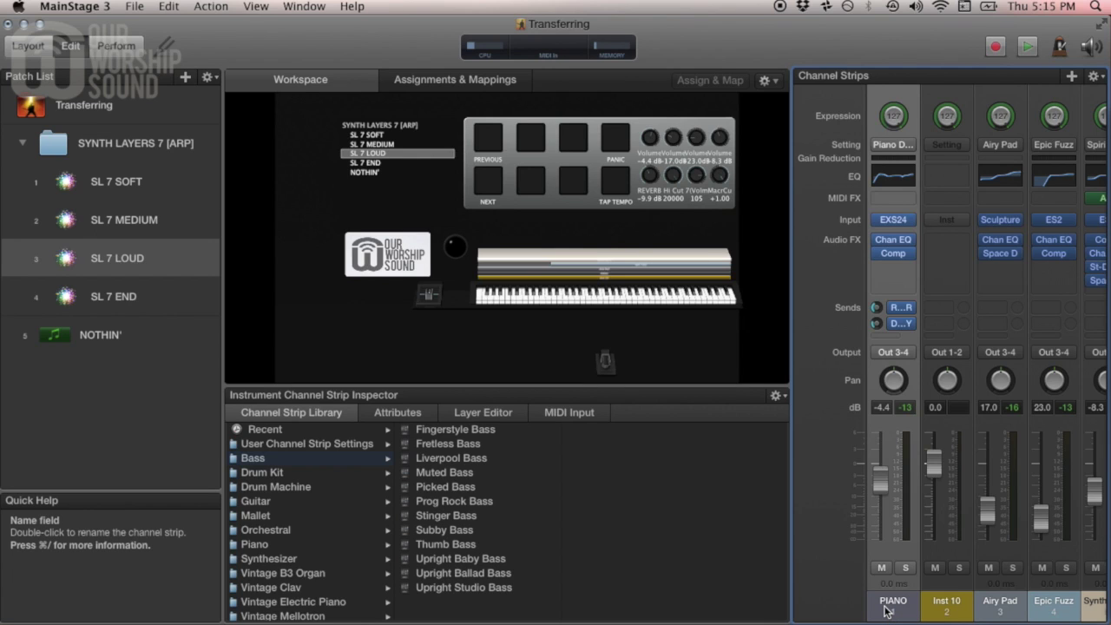
key(Delete)
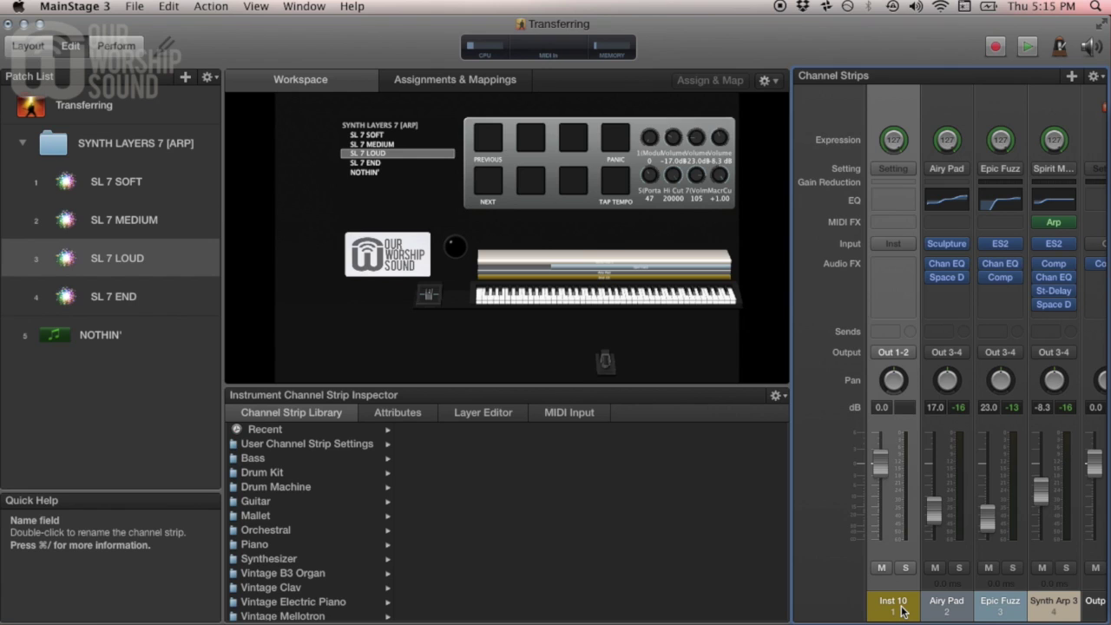
key(super+z)
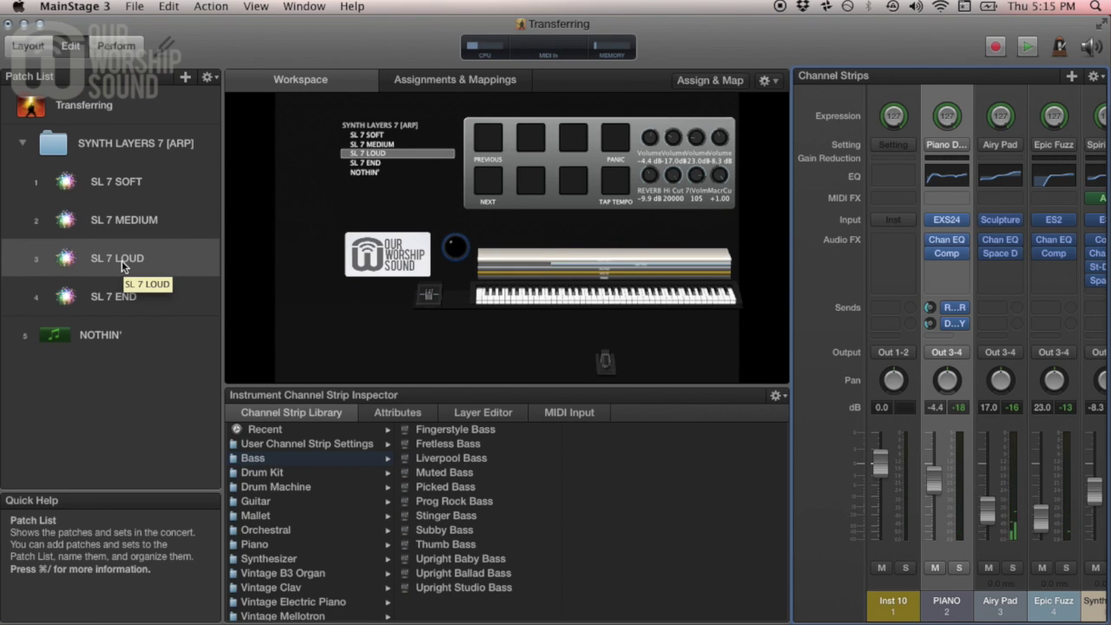
Save SL 7 LOUD from the patch list as a patch.
click(160, 270)
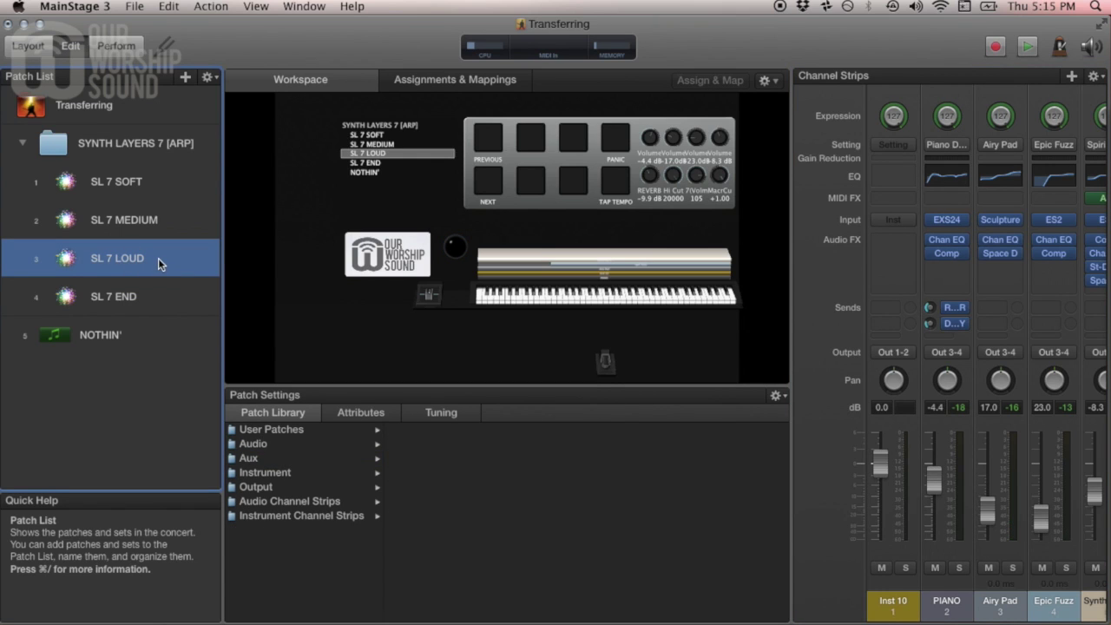
click(210, 78)
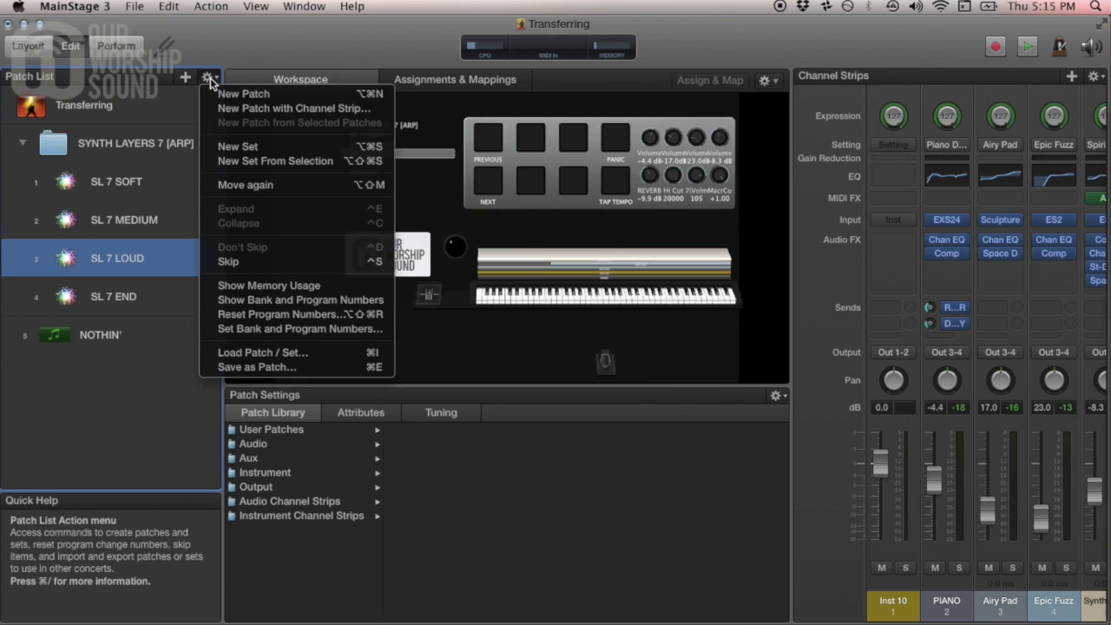
click(252, 367)
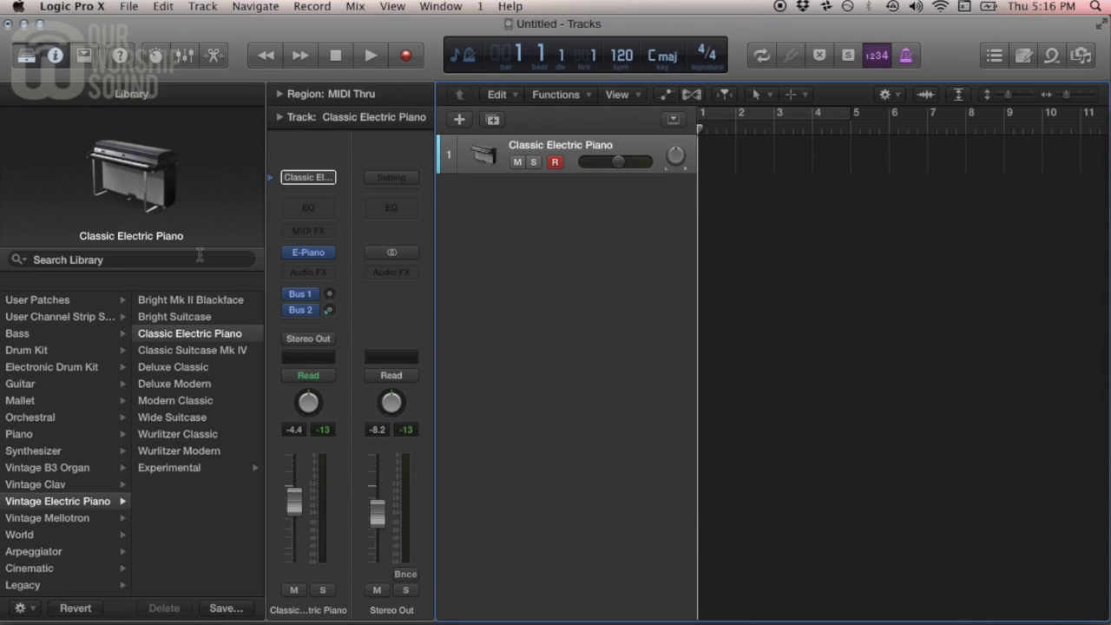
Switch to Logic Pro X, browse the library to the MainStage Patches folder in User Patches and refresh the library.
click(52, 300)
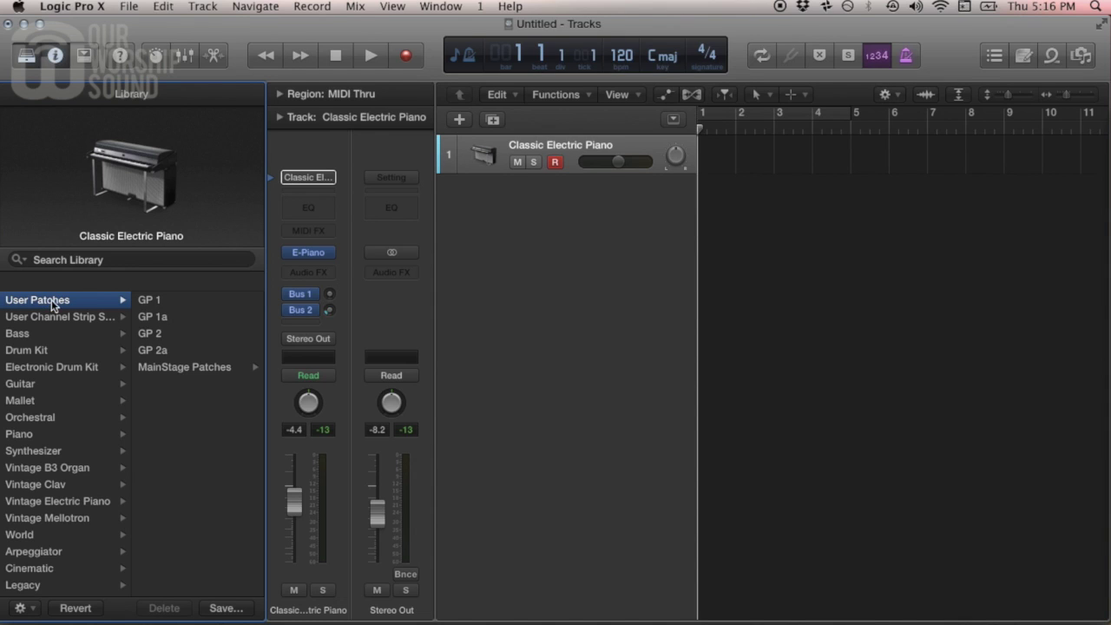
click(158, 369)
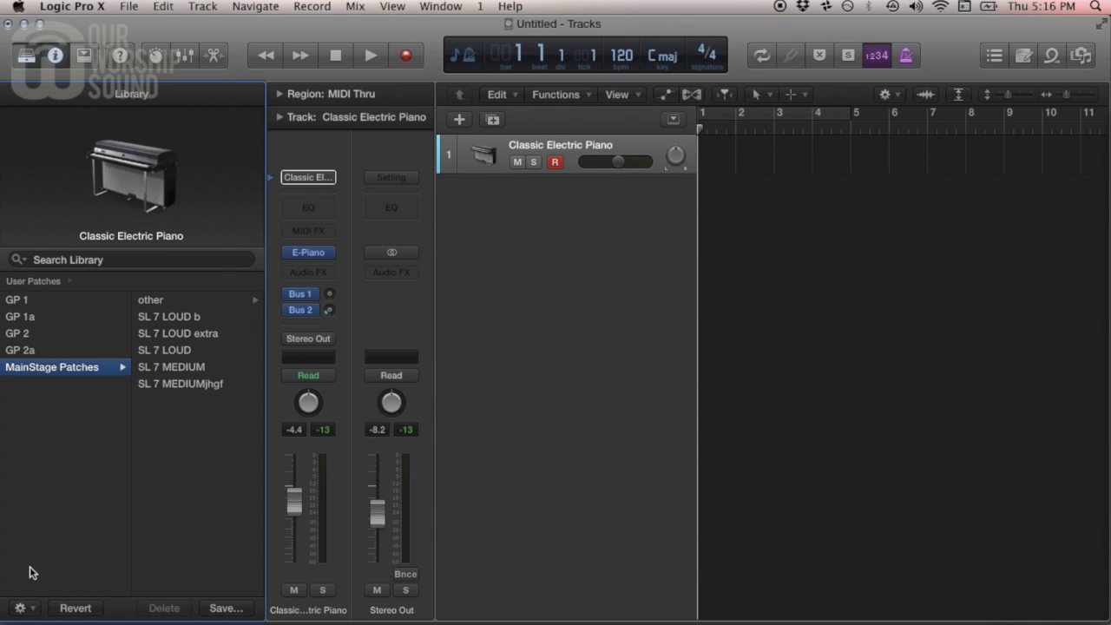
click(27, 614)
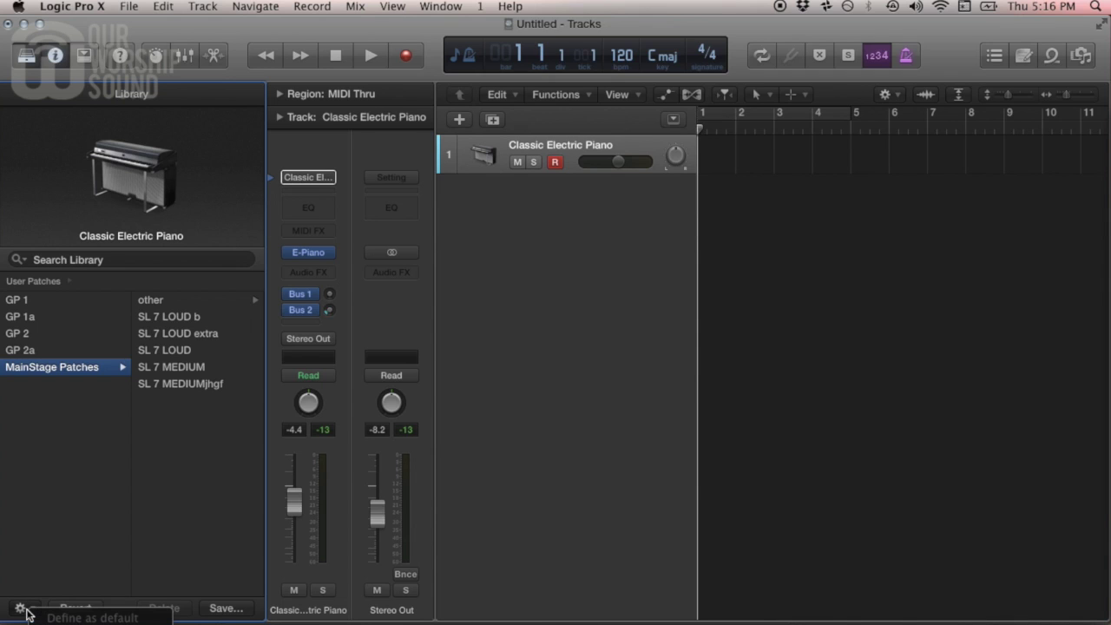
click(92, 617)
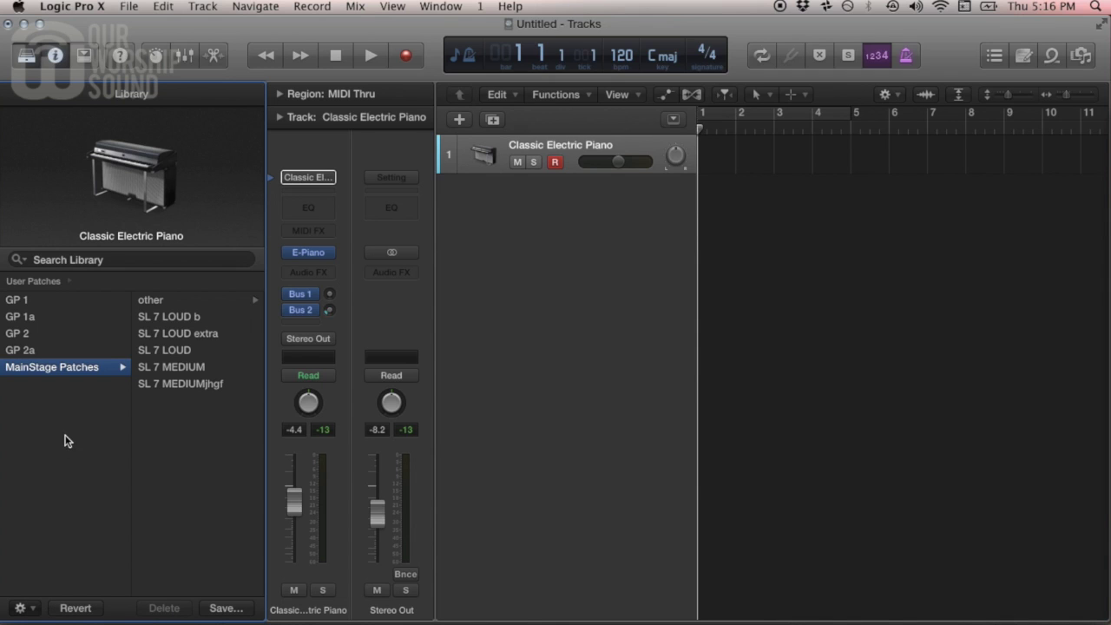
Load the SL 7 LOUD user patch from MainStage Patches onto track 1.
click(45, 316)
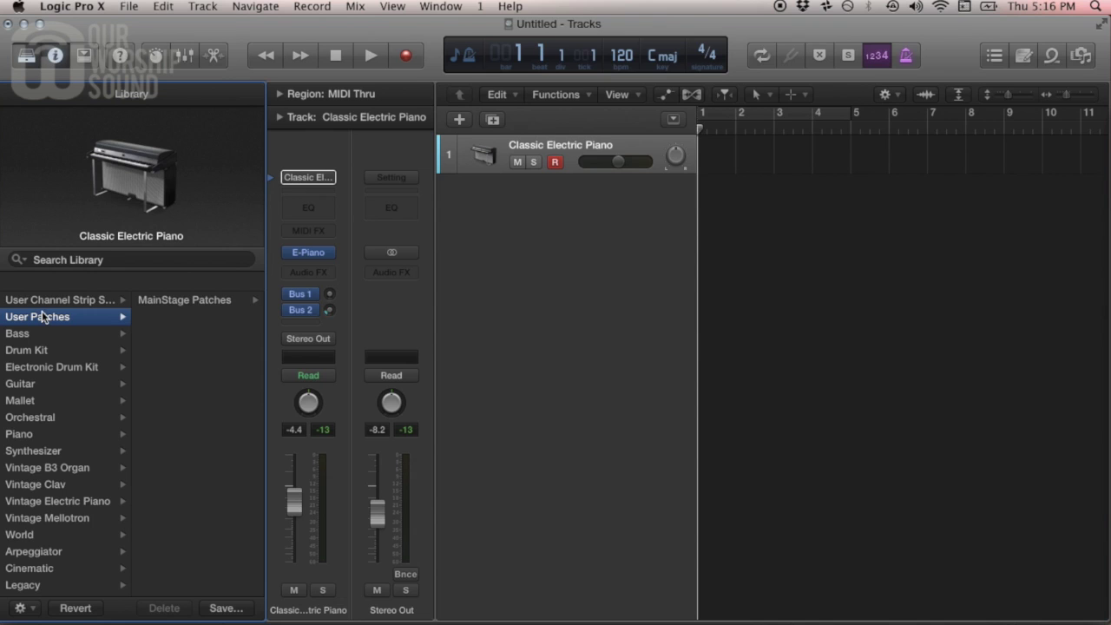
click(150, 304)
click(156, 318)
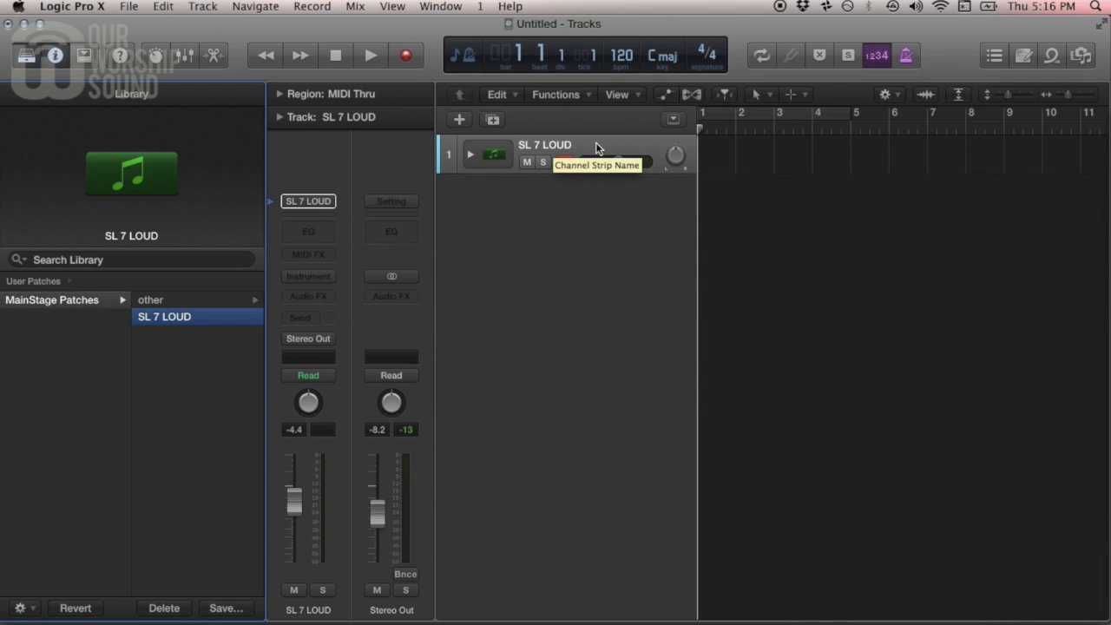
Expand the SL 7 LOUD track stack to its PIANO track and set the project tempo to 82 bpm.
click(470, 156)
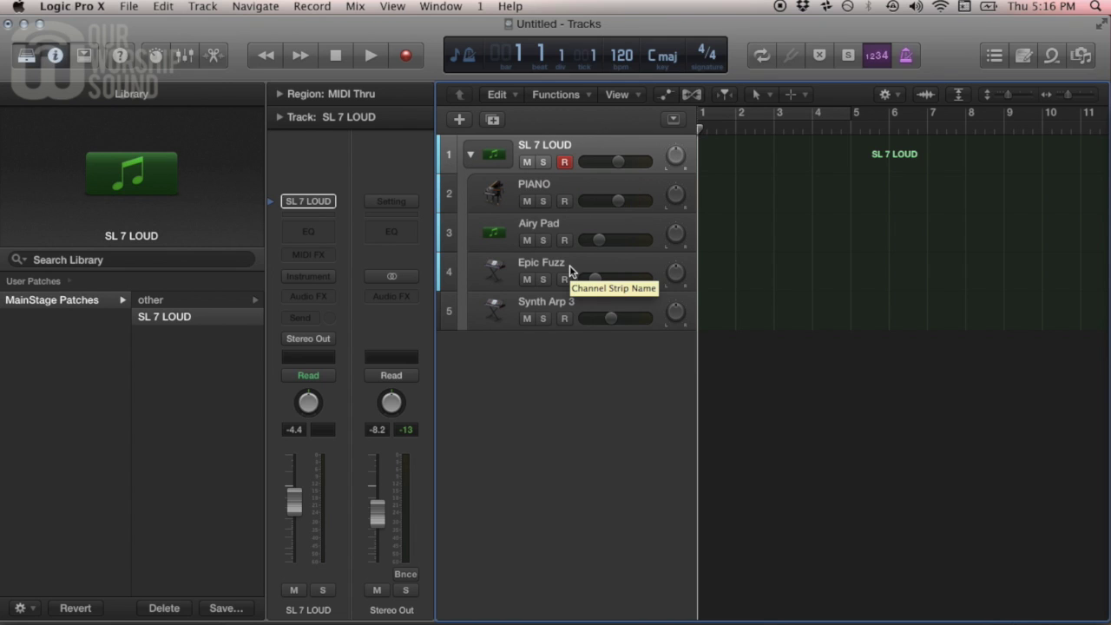
click(566, 187)
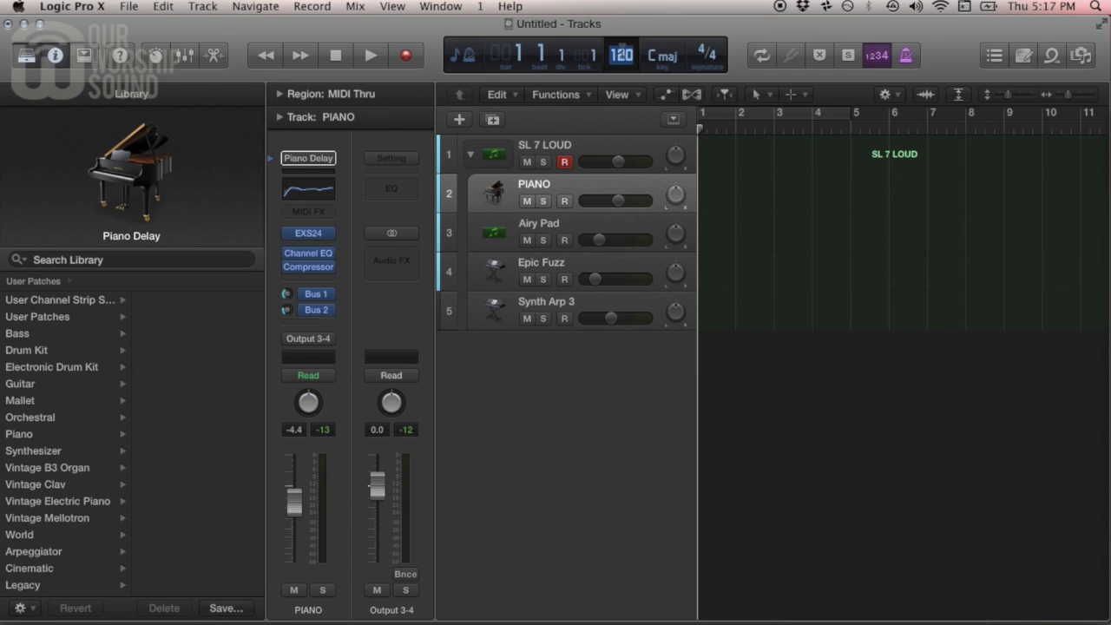
key(Return)
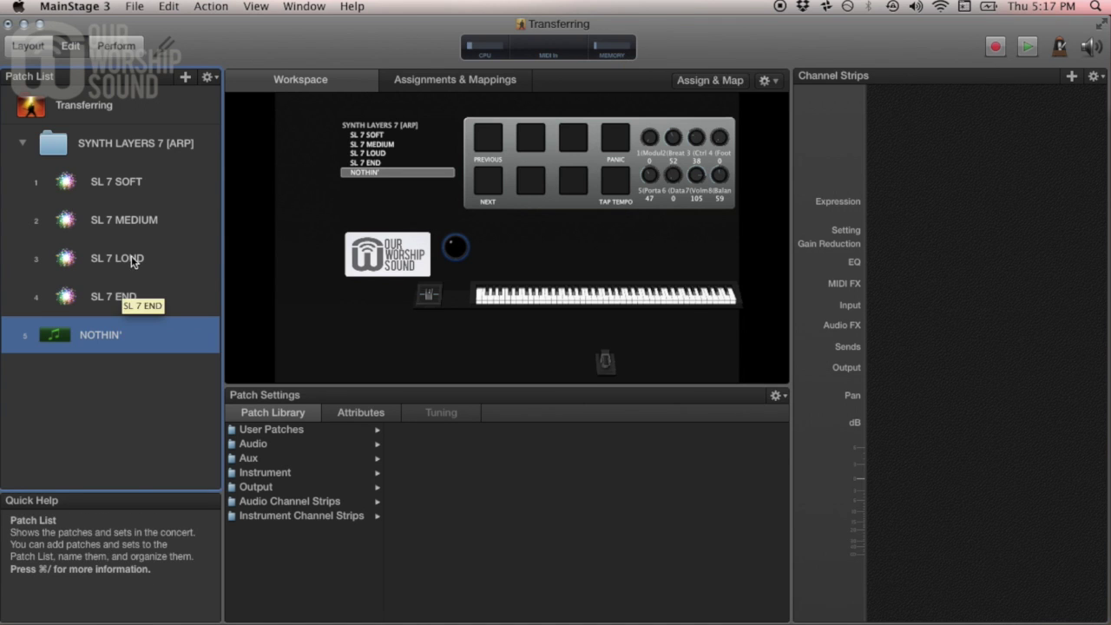
Switch to MainStage, select the SL 7 LOUD patch and widen the channel strips area to show the reverb and delay auxes.
click(131, 255)
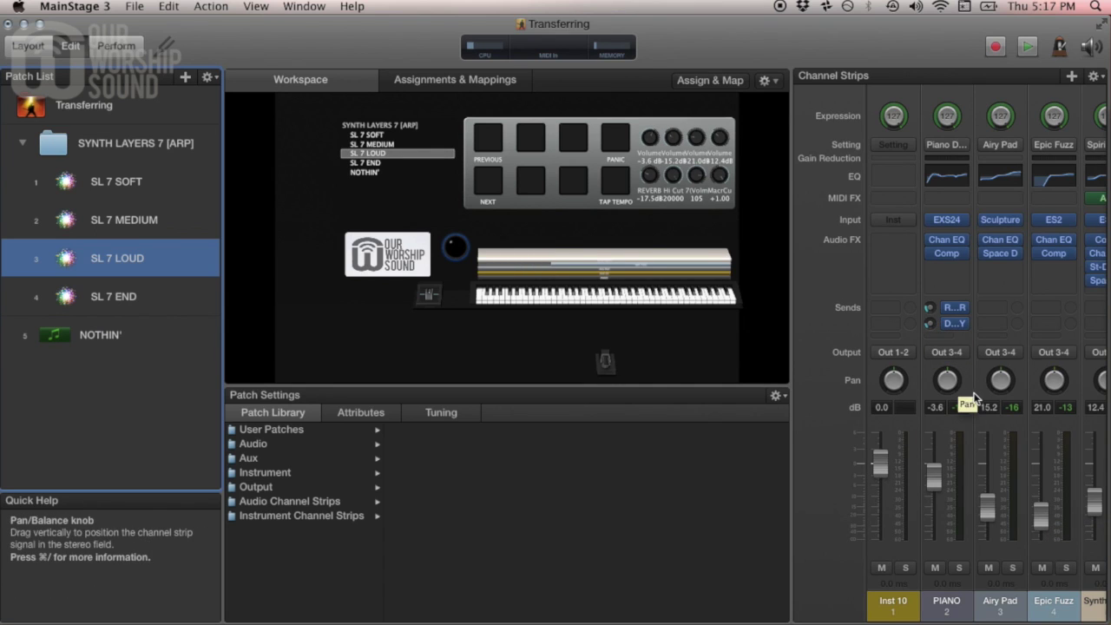
drag(789, 322, 641, 351)
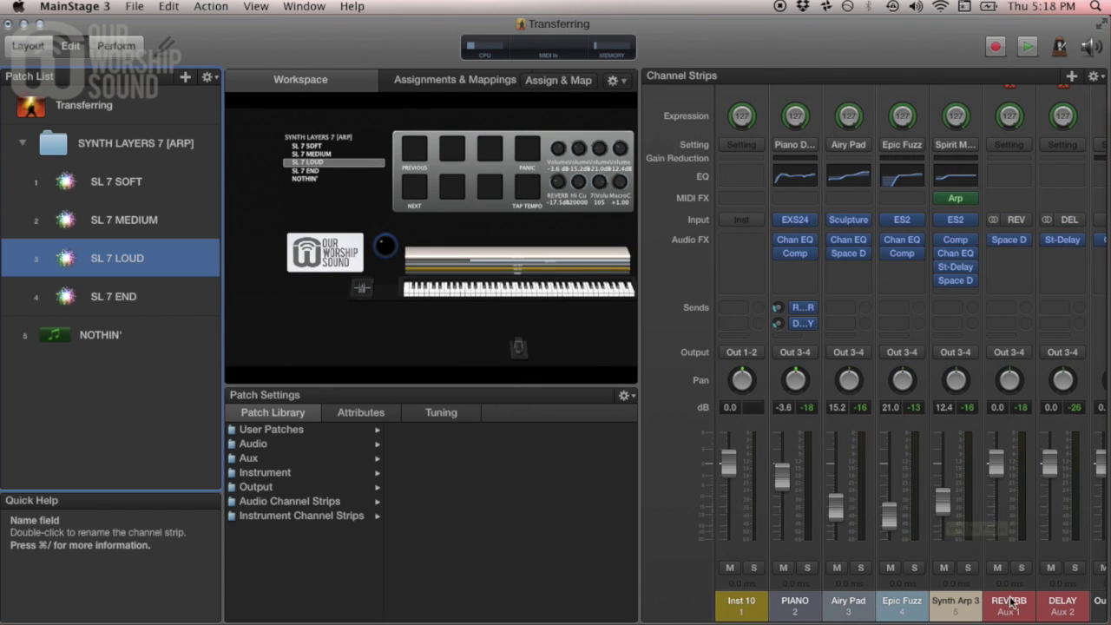
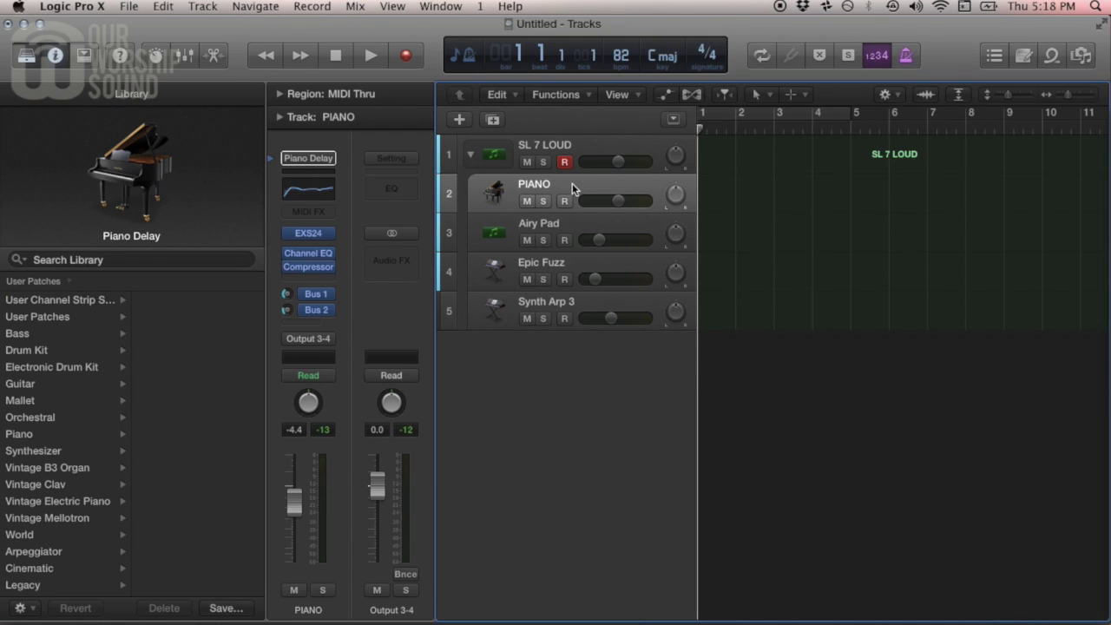
In Logic Pro X, learn hardware controller assignments for the volume faders of PIANO, Airy Pad, Epic Fuzz and Synth Arp 3 in the mixer.
key(alt+super+k)
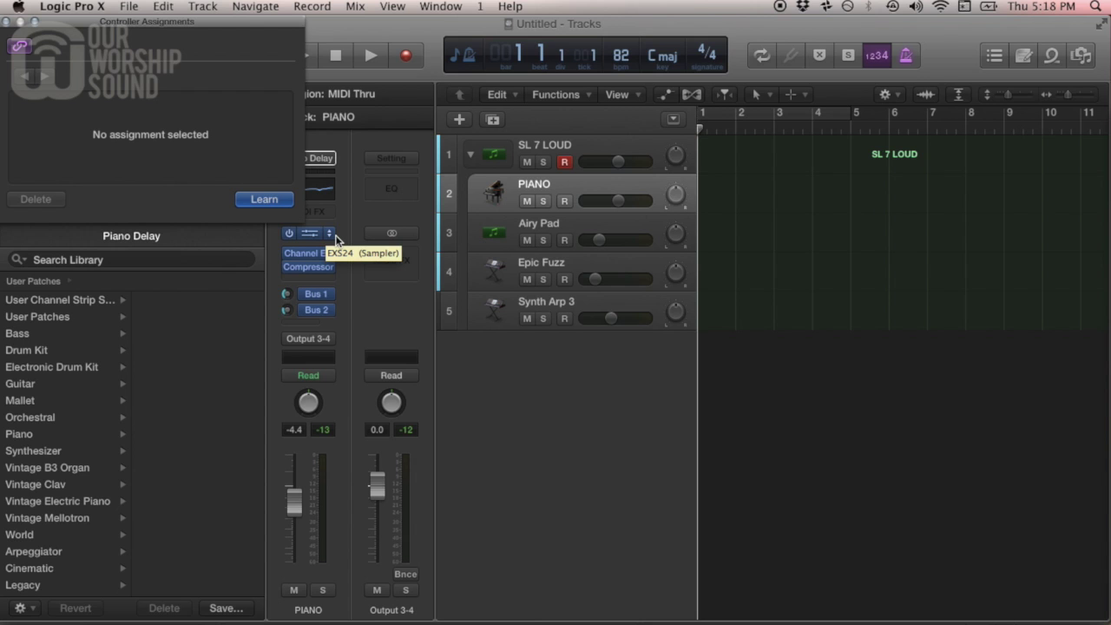
key(x)
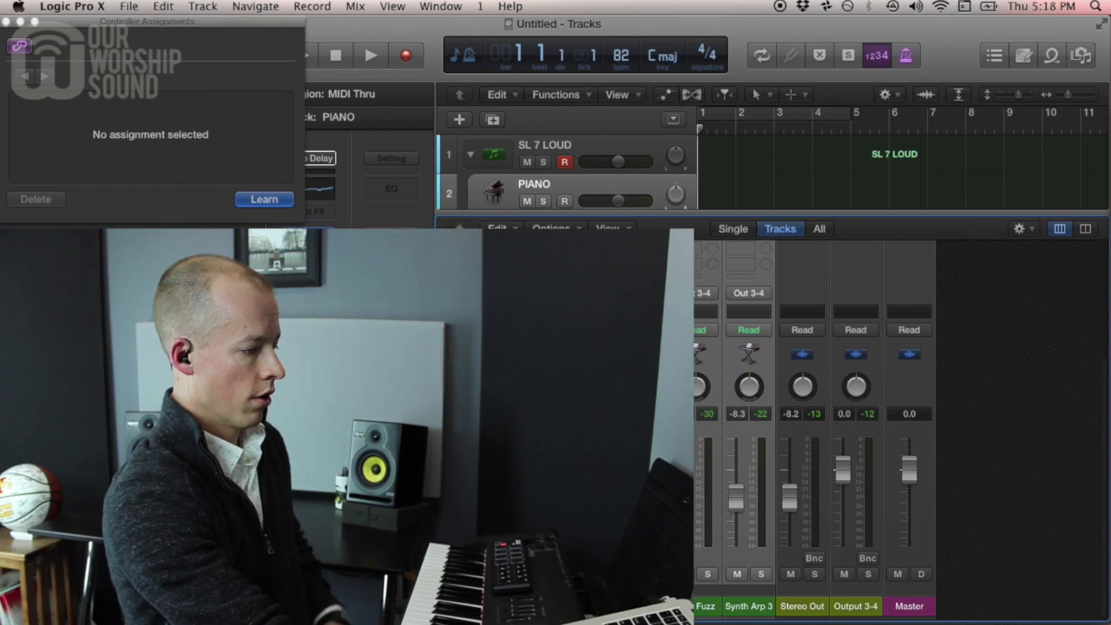
click(574, 489)
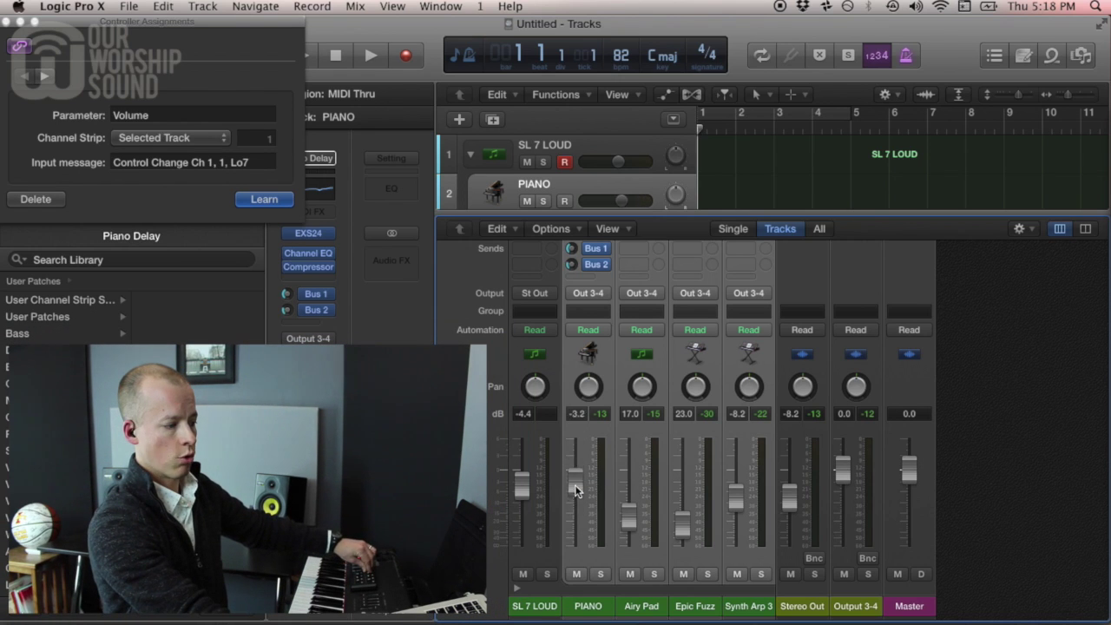
drag(628, 519, 682, 512)
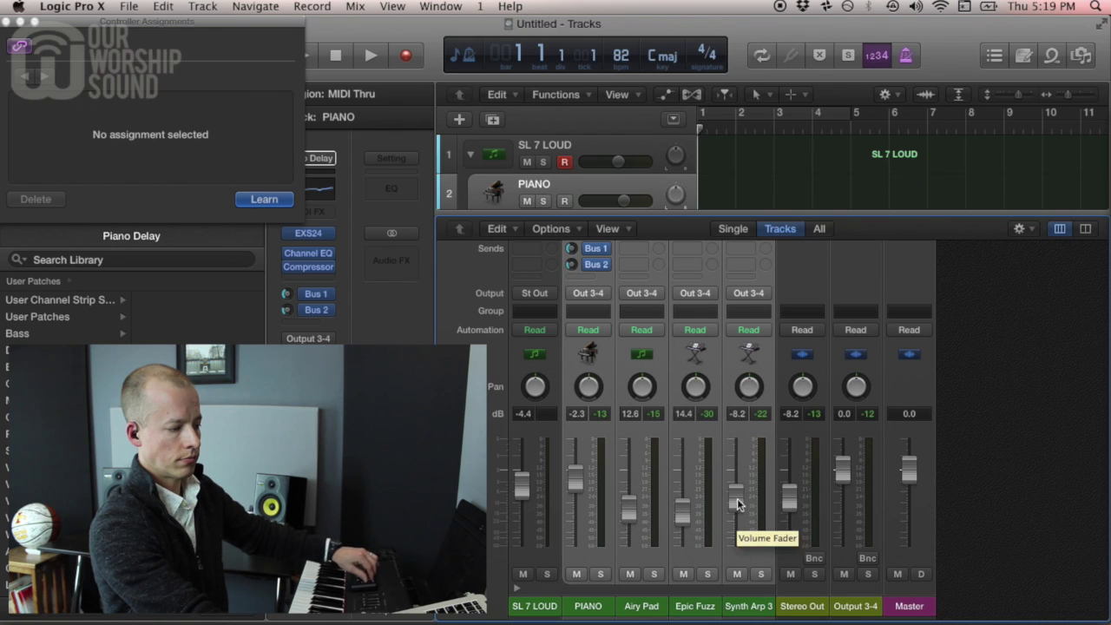
Open the ES2 instrument on the Epic Fuzz channel strip, look over its controls and close it.
scroll(737, 473, up, 3)
scroll(744, 473, up, 2)
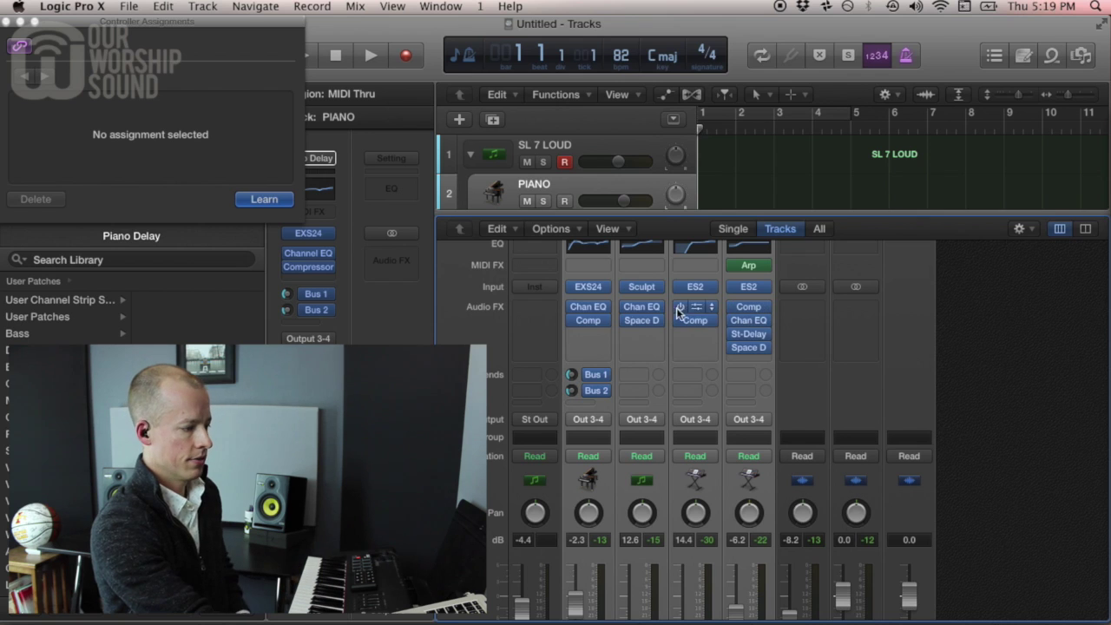
click(695, 287)
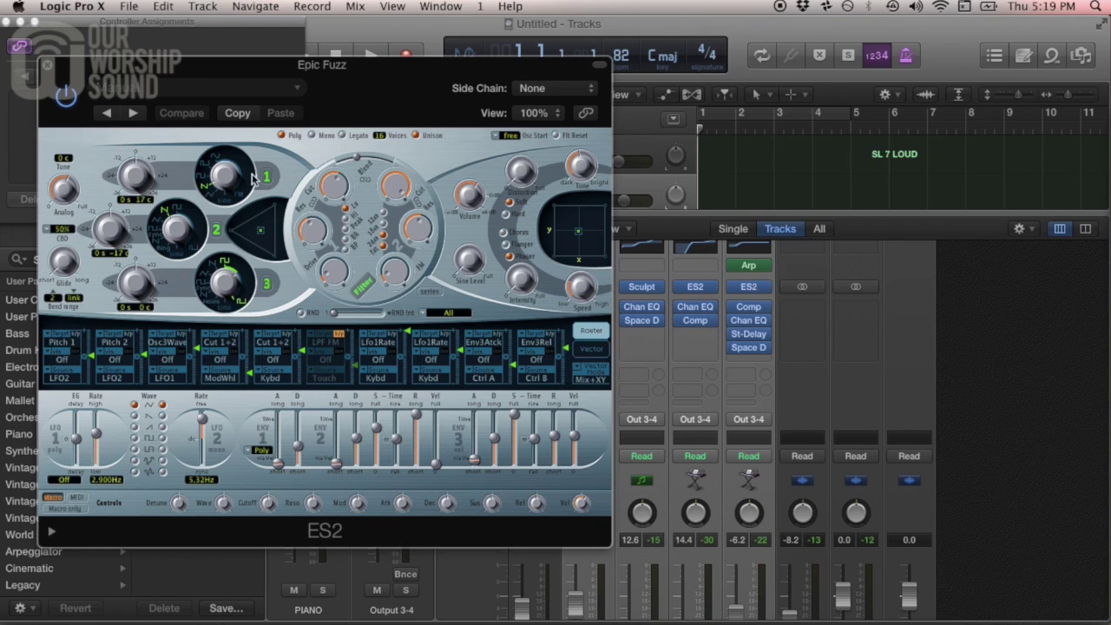
click(46, 67)
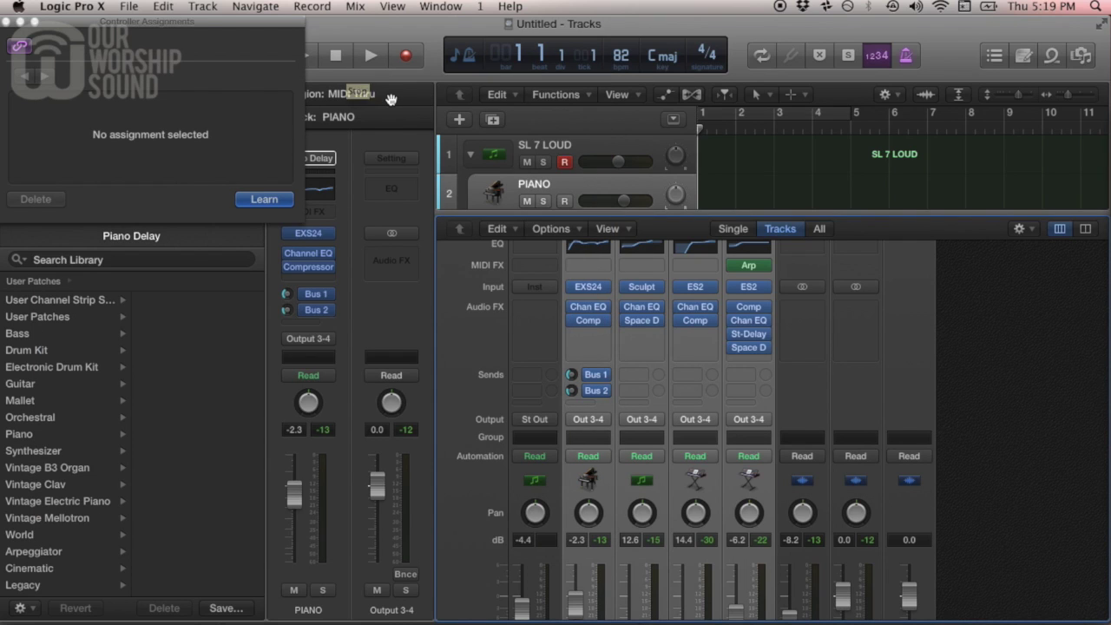